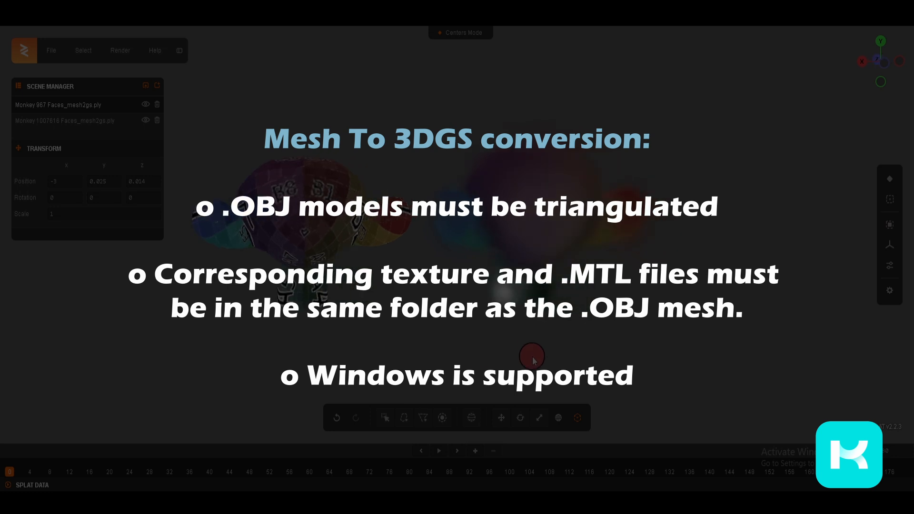
left_click_drag(740, 354, 702, 355)
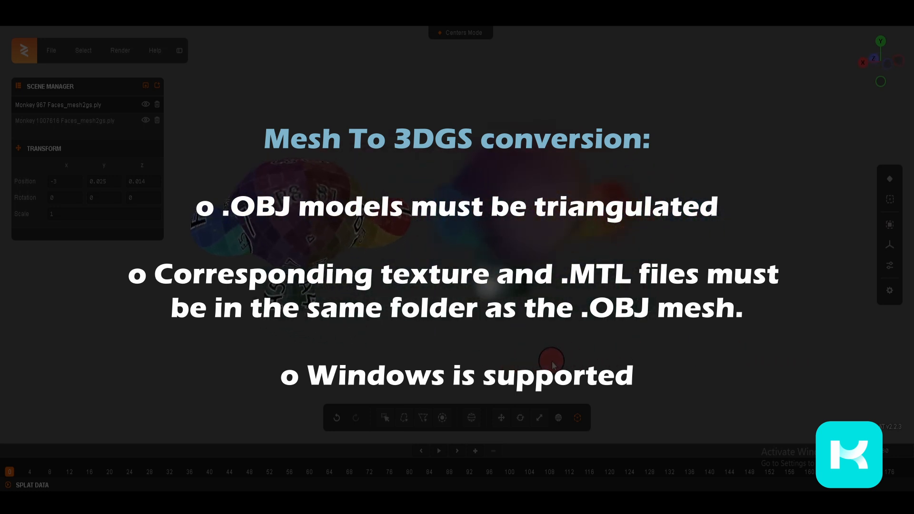
left_click_drag(731, 355, 558, 361)
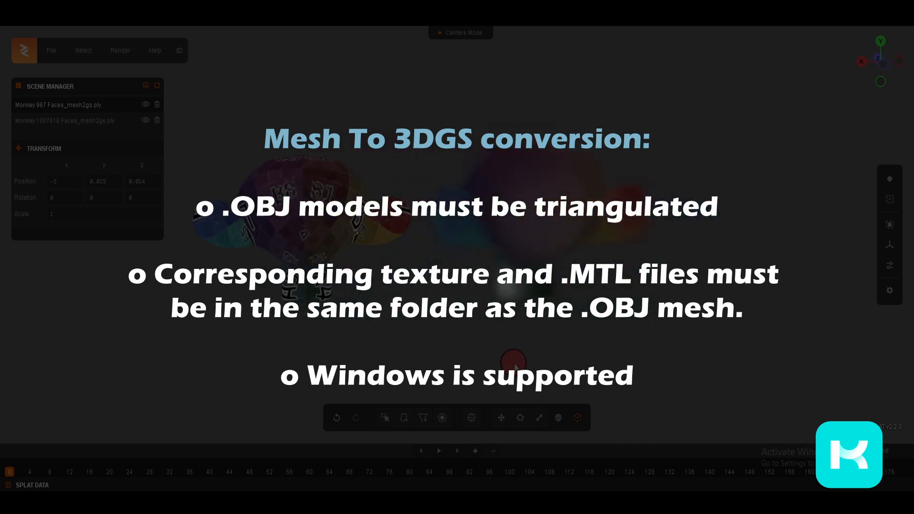
left_click_drag(656, 363, 464, 336)
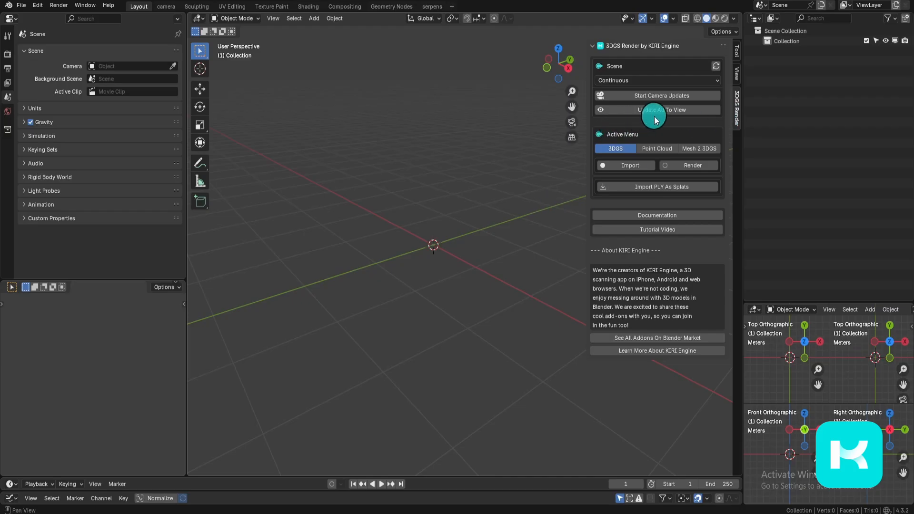
- Switch the 3DGS Render add-on's active menu to Mesh 2 3DGS
left_click(698, 150)
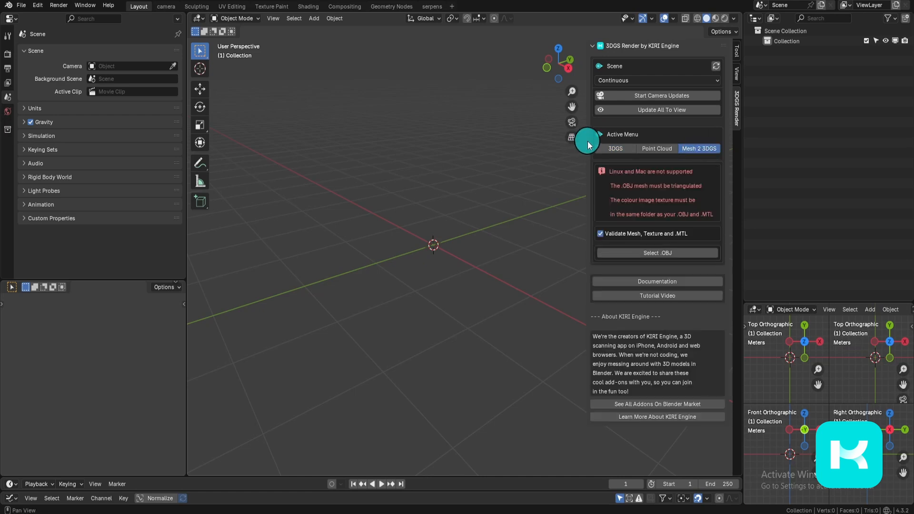
left_click_drag(588, 143, 552, 135)
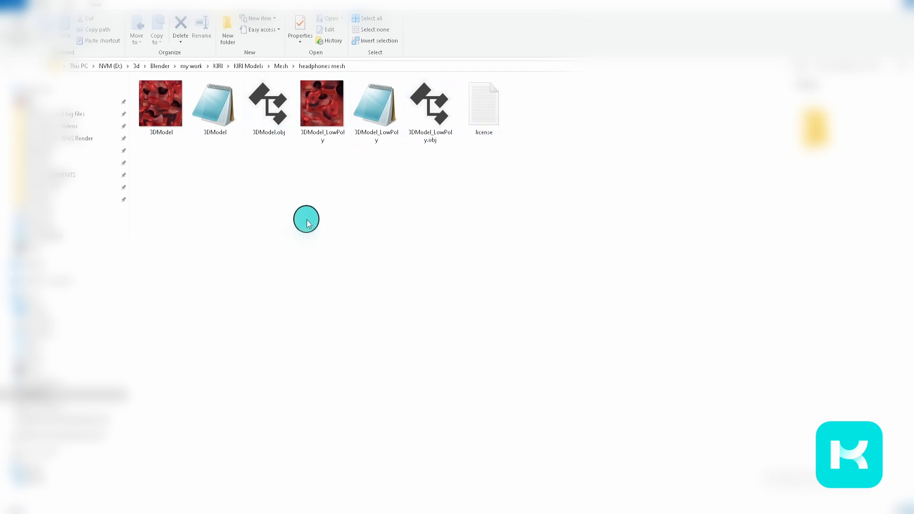
- Delete the three 3DModel_LowPoly files and the license file from the headphones mesh folder
left_click_drag(312, 215, 435, 125)
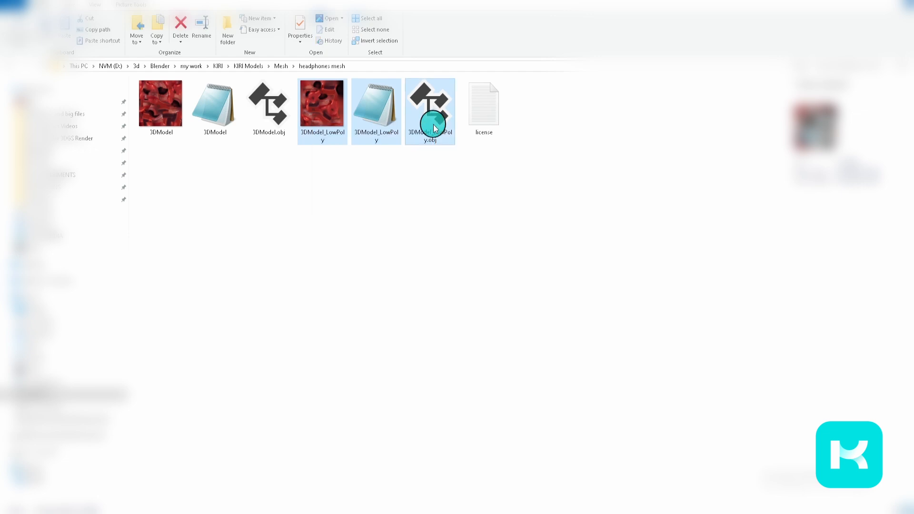
key("Delete")
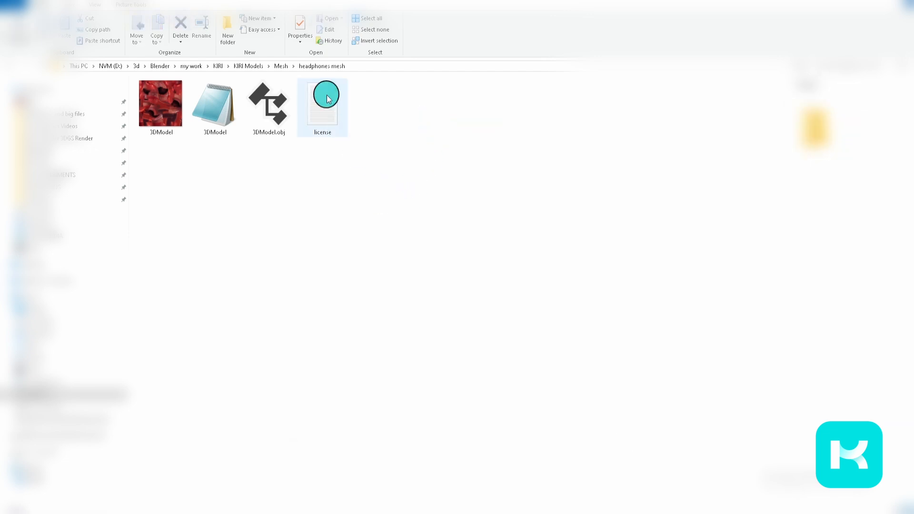
key("Delete")
- Check that the folder holds the 3DModel OBJ mesh, its MTL file and its colour texture image
left_click(275, 111)
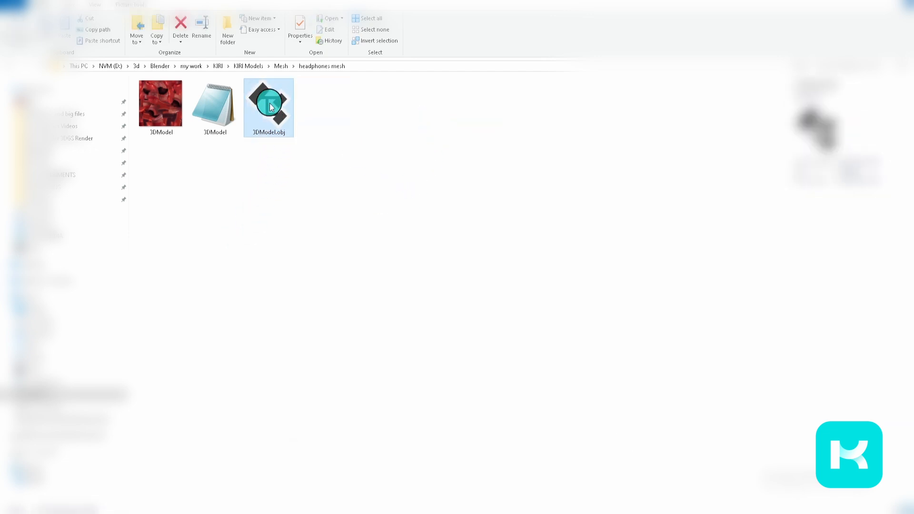
left_click(223, 105)
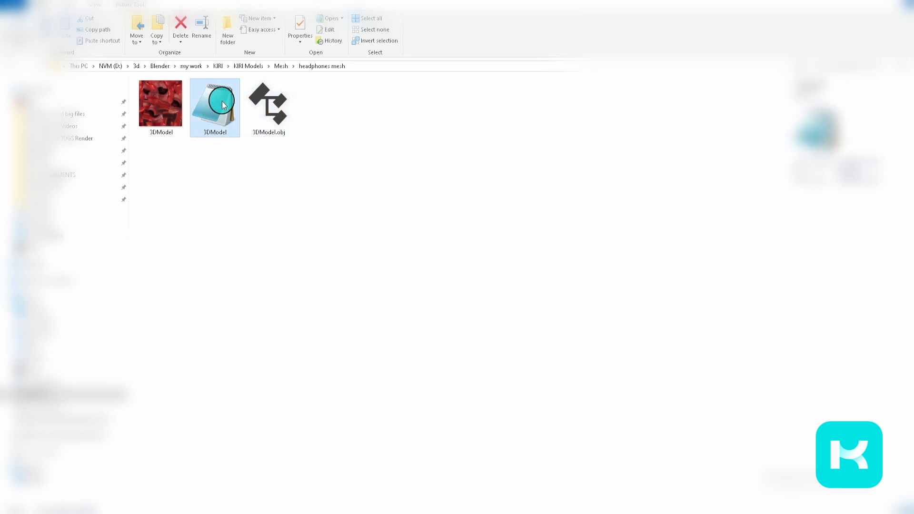
left_click(168, 101)
left_click(213, 101)
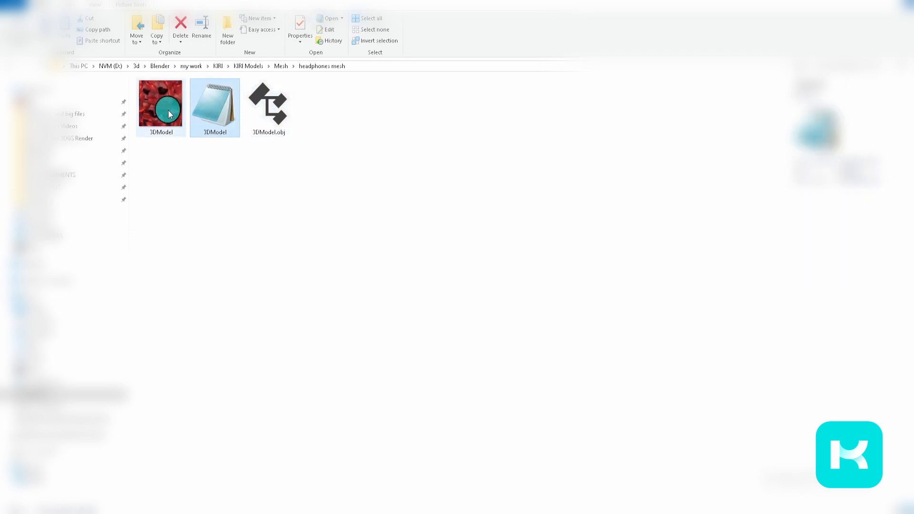
left_click(159, 123)
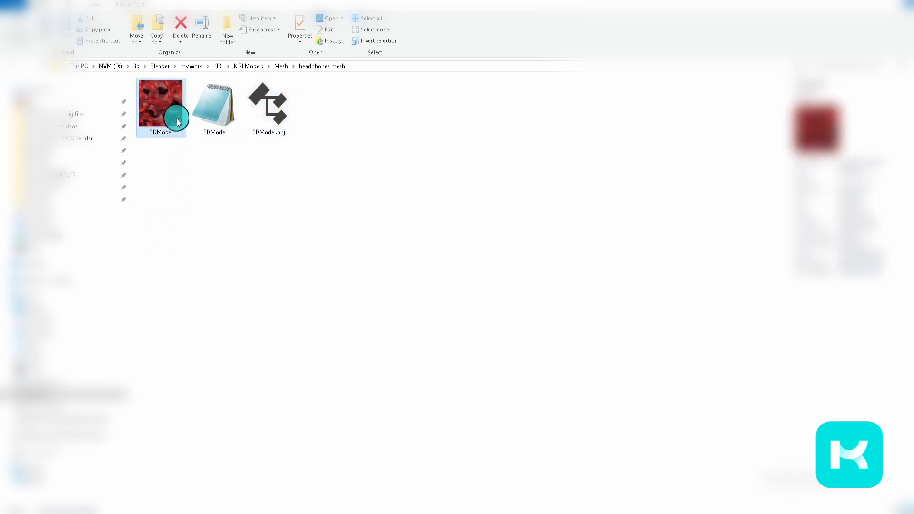
mouse_move(169, 111)
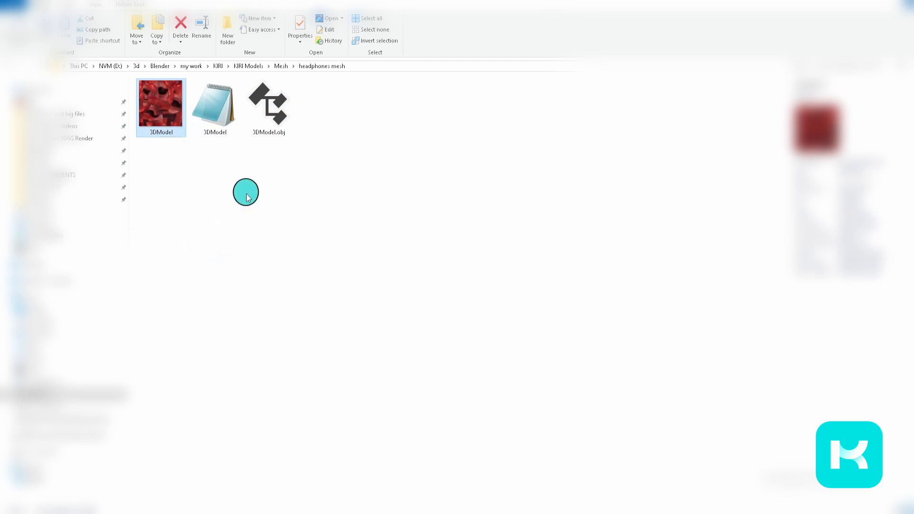
- Open the 3DModel material file in Notepad, check which texture file map_Kd references, and close it
left_click(217, 108)
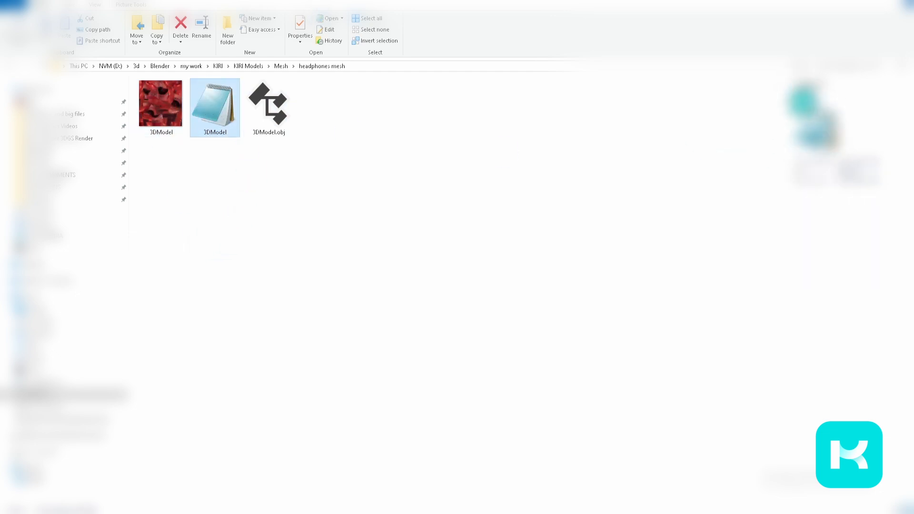
right_click(224, 105)
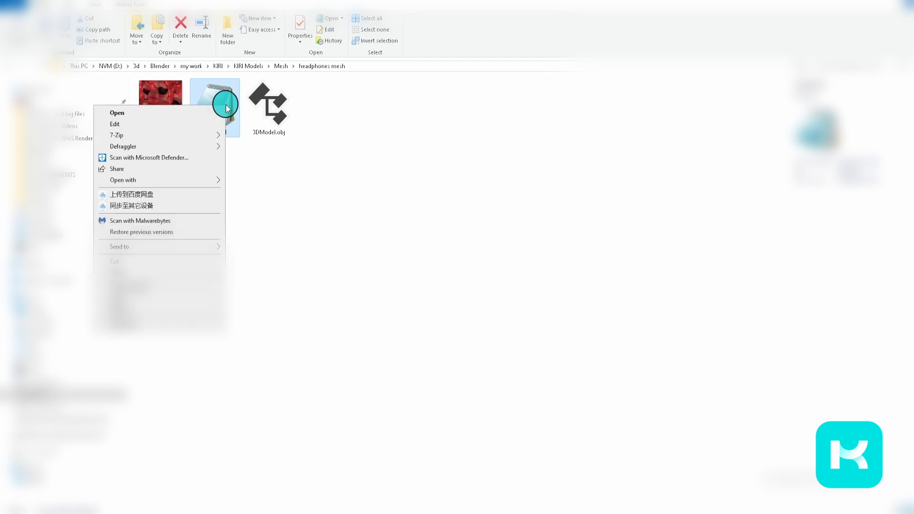
mouse_move(203, 141)
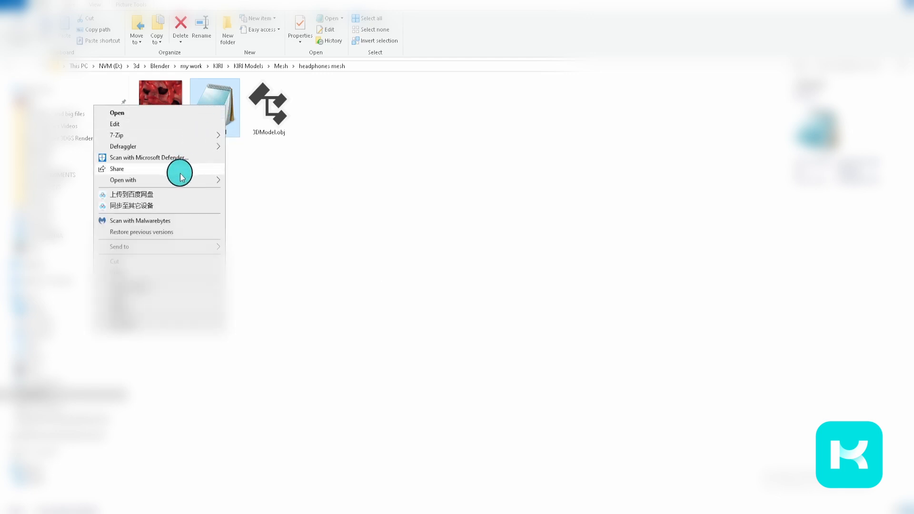
left_click(209, 121)
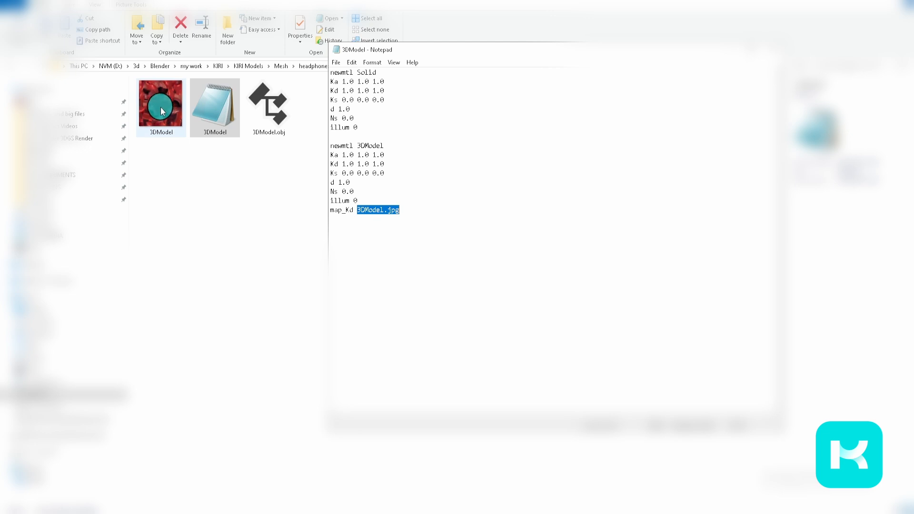
left_click(776, 50)
- Select the 3DModel texture, MTL and OBJ files together, and reduce the selection to 3DModel.obj
left_click_drag(320, 216, 156, 99)
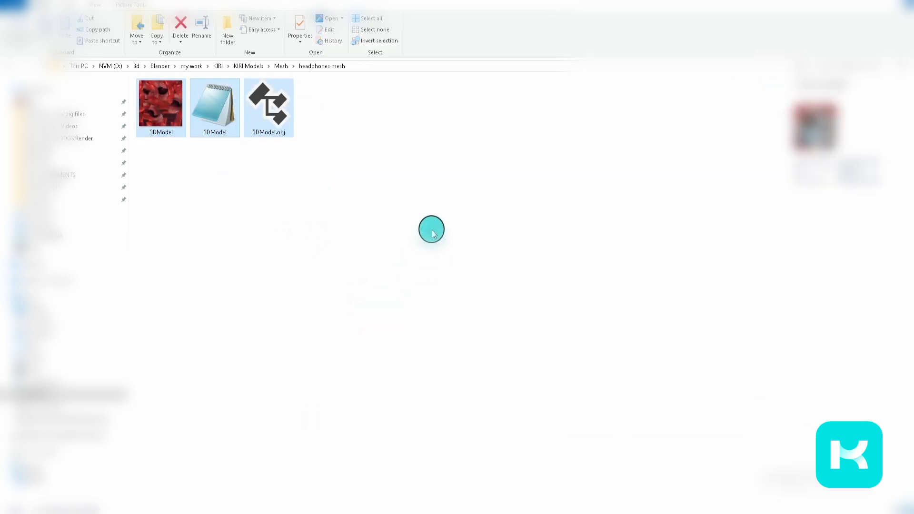
left_click(430, 227)
left_click(279, 114)
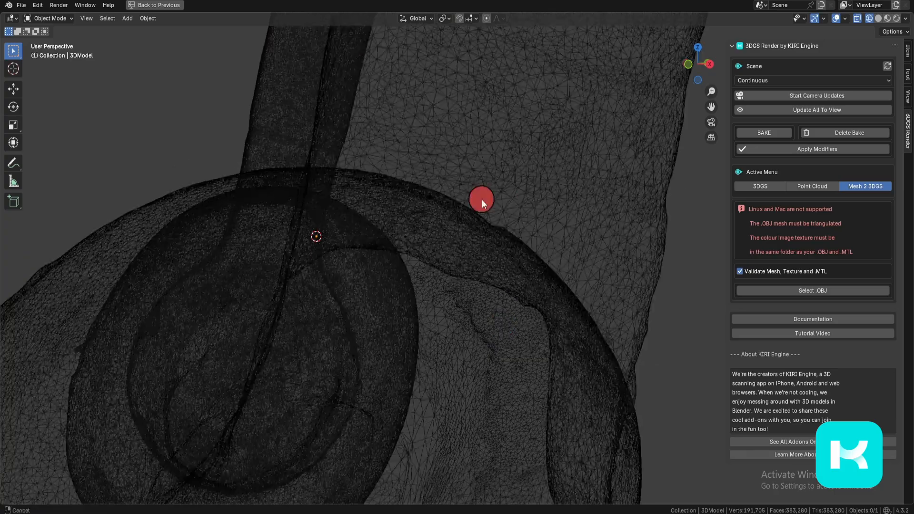
- Inspect the triangulation of the imported headphones mesh in Blender's wireframe view, and delete the mesh from the scene
middle_click_drag(481, 200, 448, 379, "shift")
key("z")
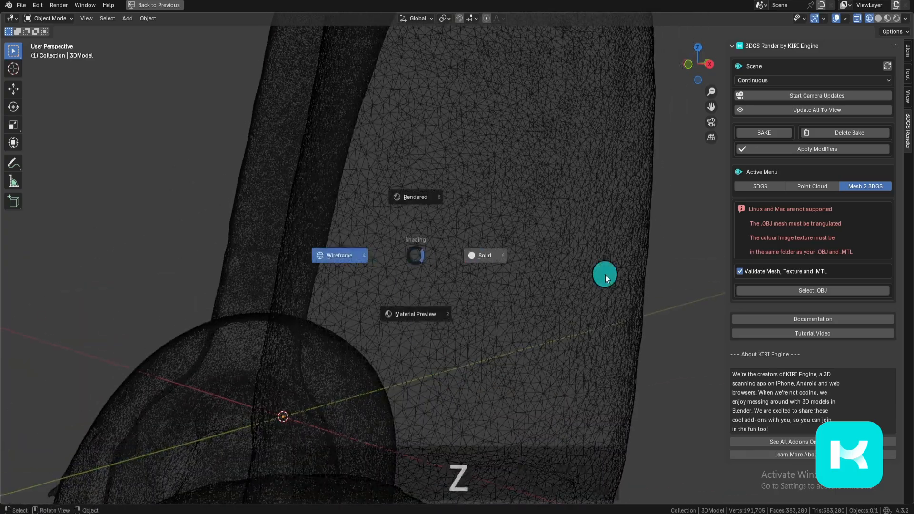
left_click(605, 275)
key("shift+z")
left_click(513, 191)
middle_click_drag(531, 284, 570, 324)
scroll(526, 306, "down", 6)
key("Delete")
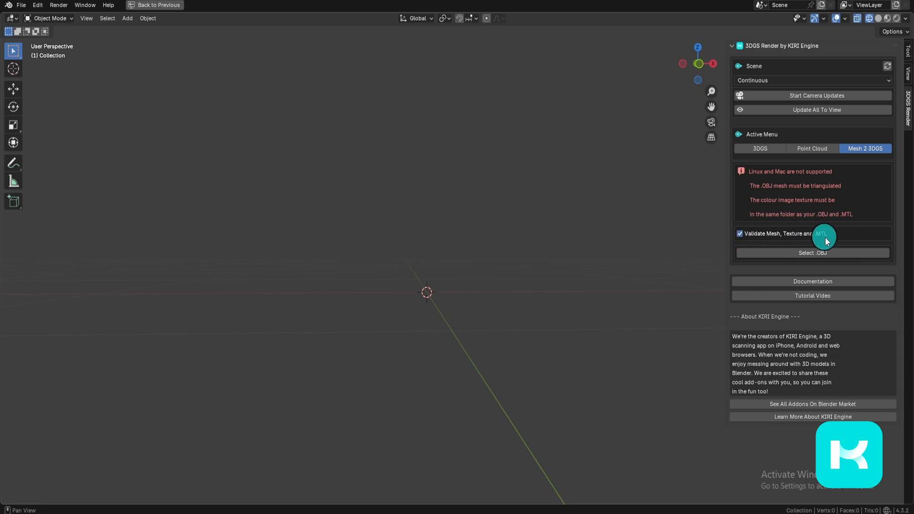
- Copy the folder path of the headphones mesh folder from File Explorer
left_click(792, 234)
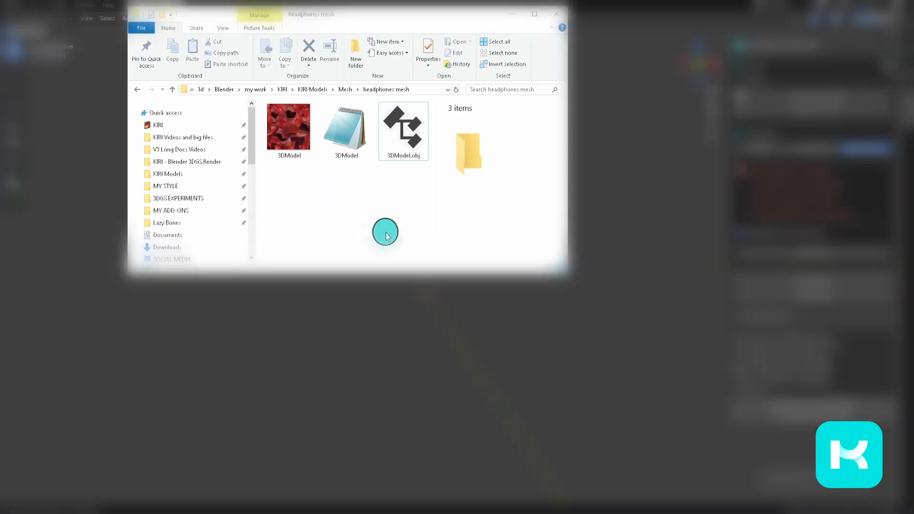
left_click(424, 90)
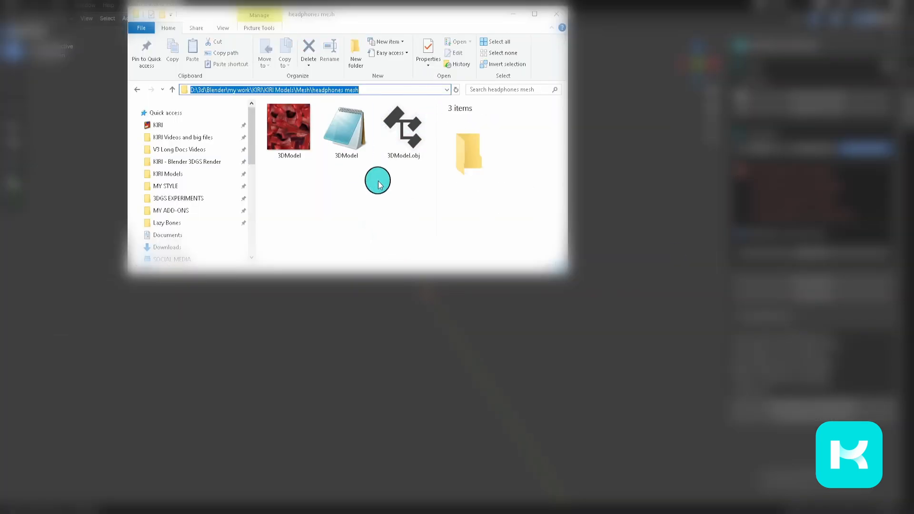
key("ctrl+c")
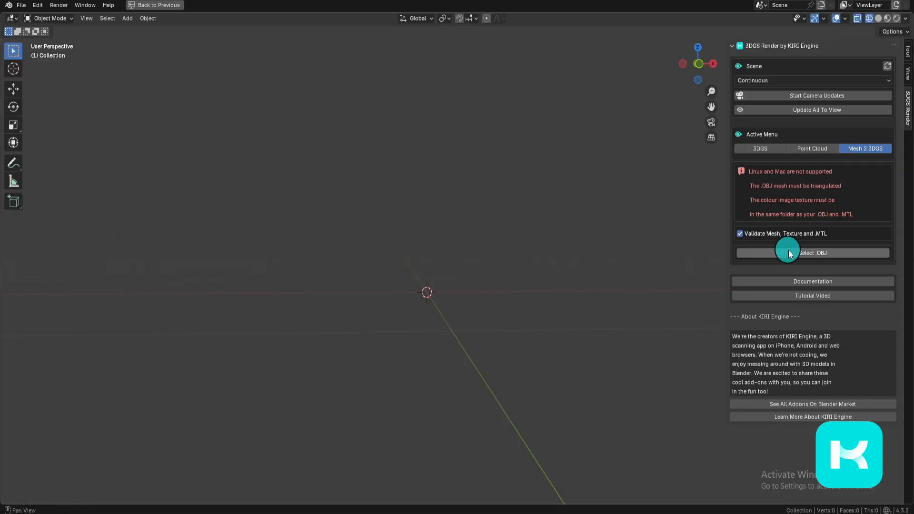
left_click(855, 254)
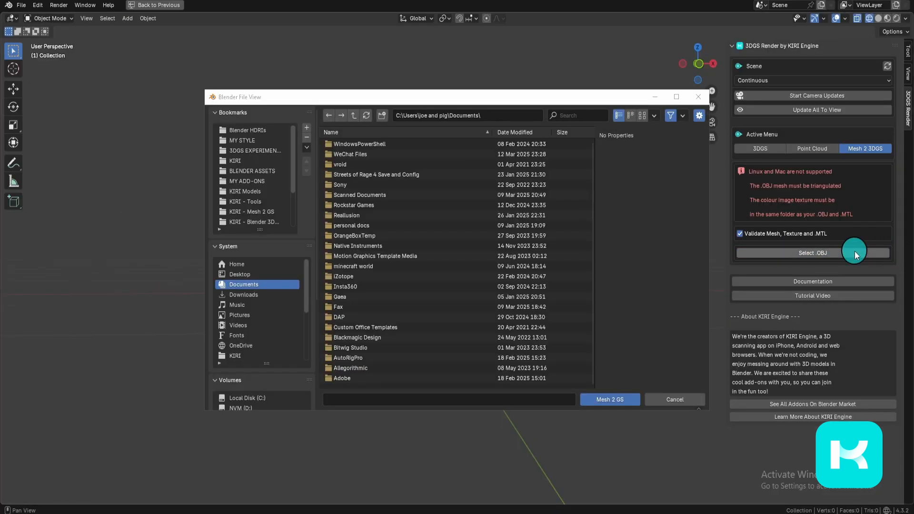
left_click(500, 116)
key("ctrl+v")
key("Return")
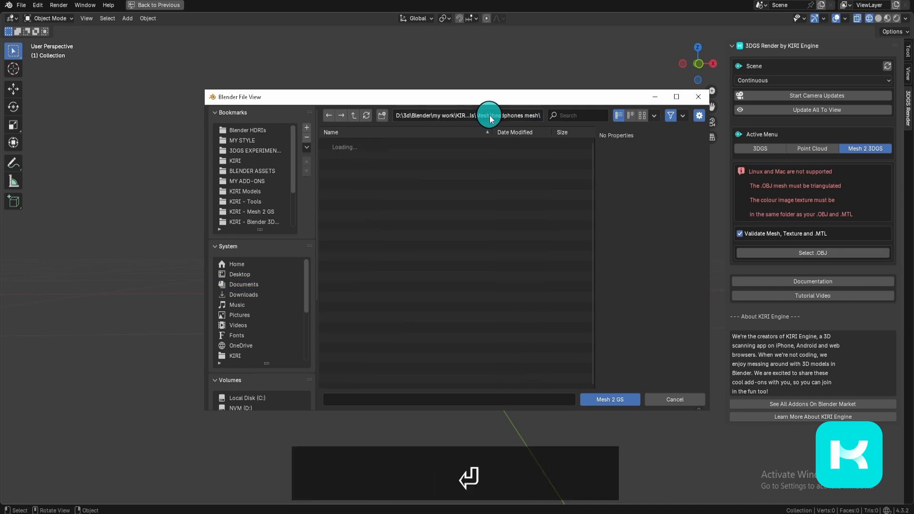
left_click(354, 146)
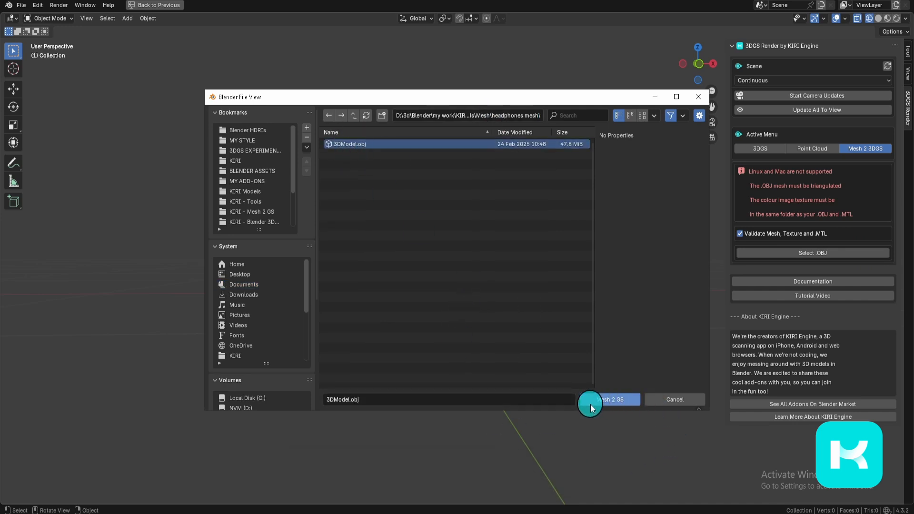
left_click(685, 399)
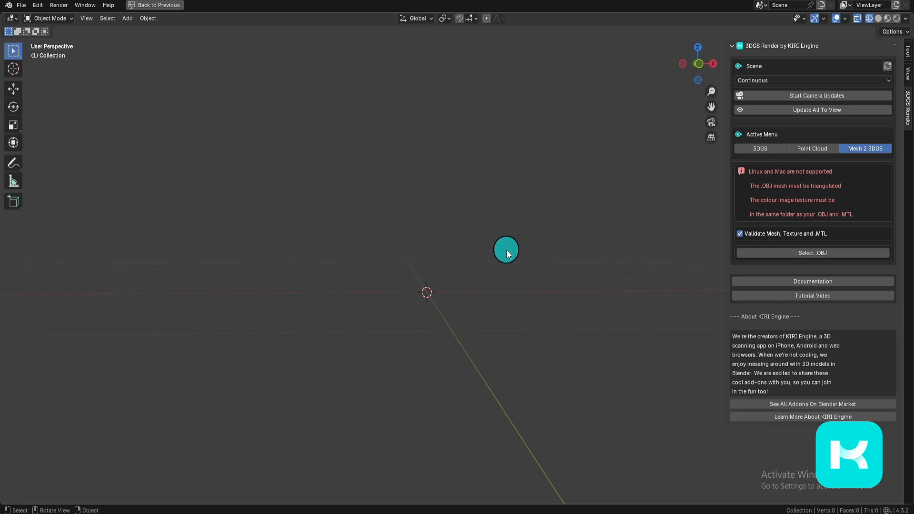
- Show Blender's system console and run the Mesh 2 GS conversion on 3DModel.obj from the headphones mesh folder
left_click(88, 5)
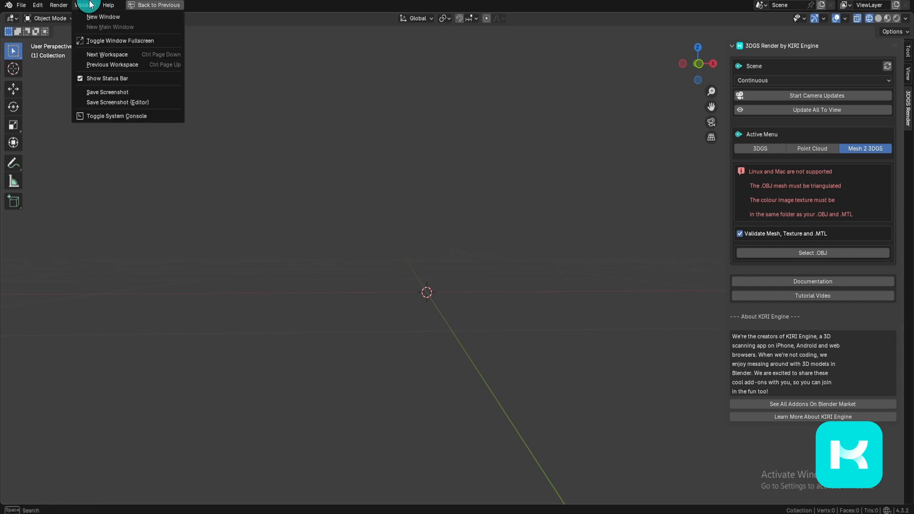
left_click(165, 117)
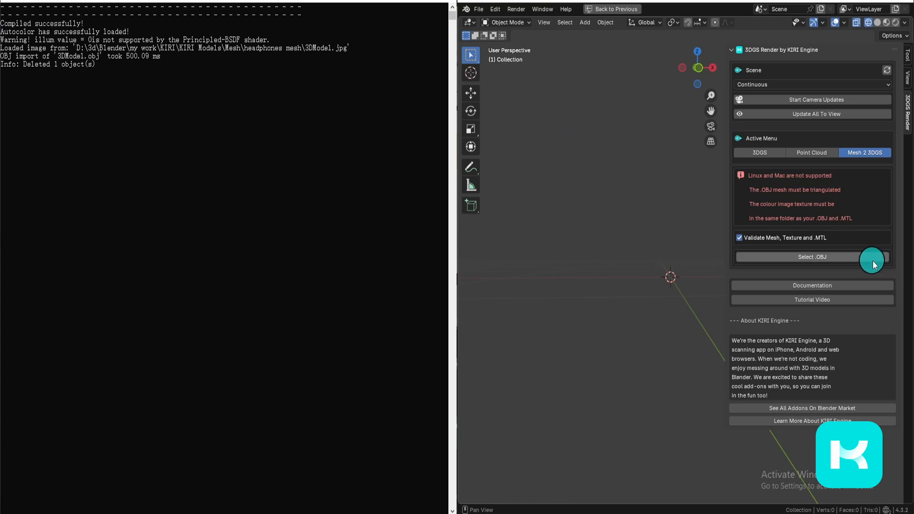
left_click(860, 260)
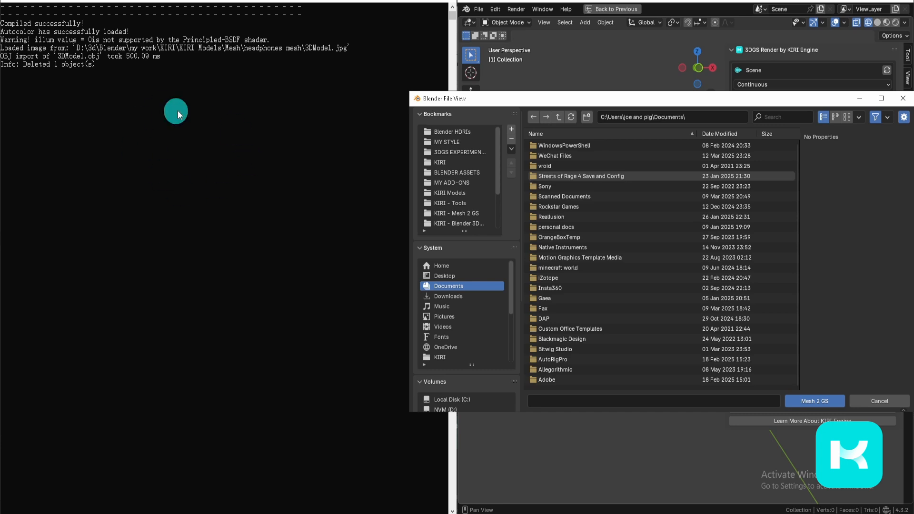
left_click(660, 118)
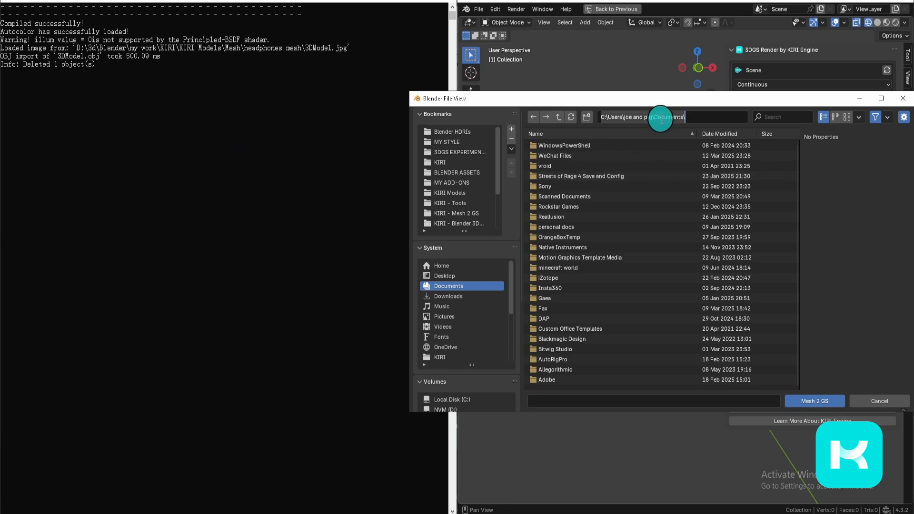
key("ctrl+v")
key("Return")
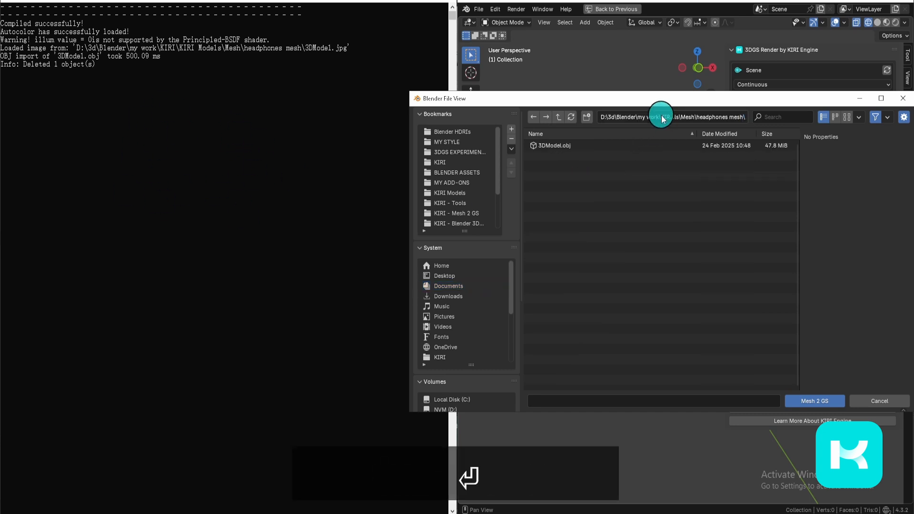
left_click(578, 144)
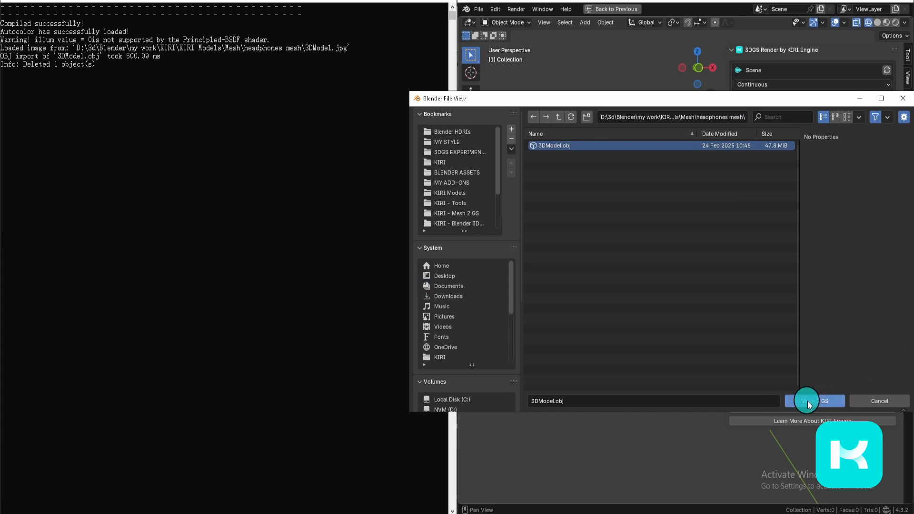
left_click(834, 403)
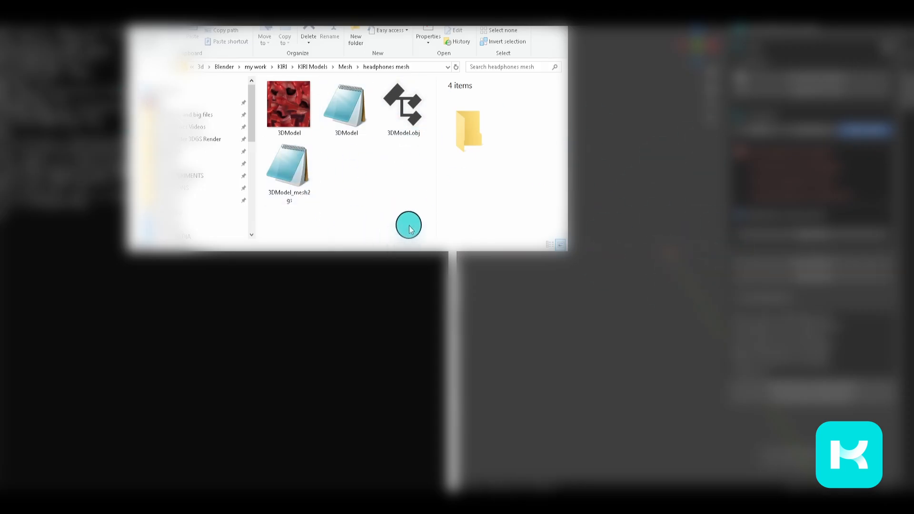
- Check the file details of the generated 3DModel_mesh2gs PLY in the headphones mesh folder
left_click(299, 183)
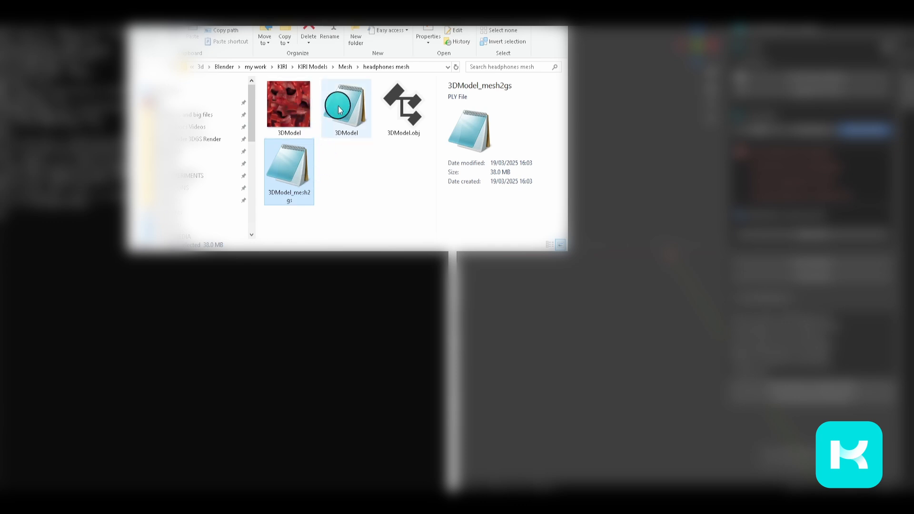
- Load the generated 3DModel_mesh2gs PLY from the headphones mesh folder into the SuperSplat editor
left_click(413, 101)
left_click(292, 174)
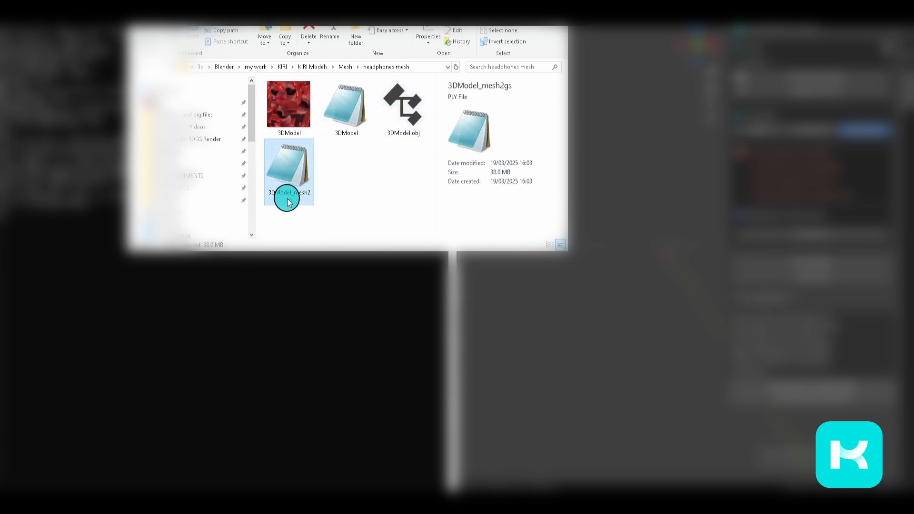
left_click_drag(292, 167, 663, 200)
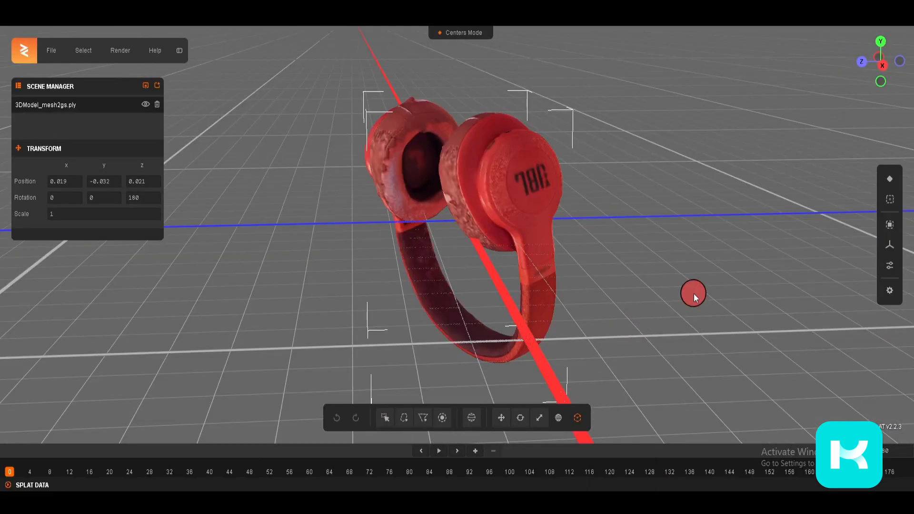
- Set the headphones splat's Z rotation to 0 and inspect the model from several sides
left_click_drag(693, 293, 516, 249)
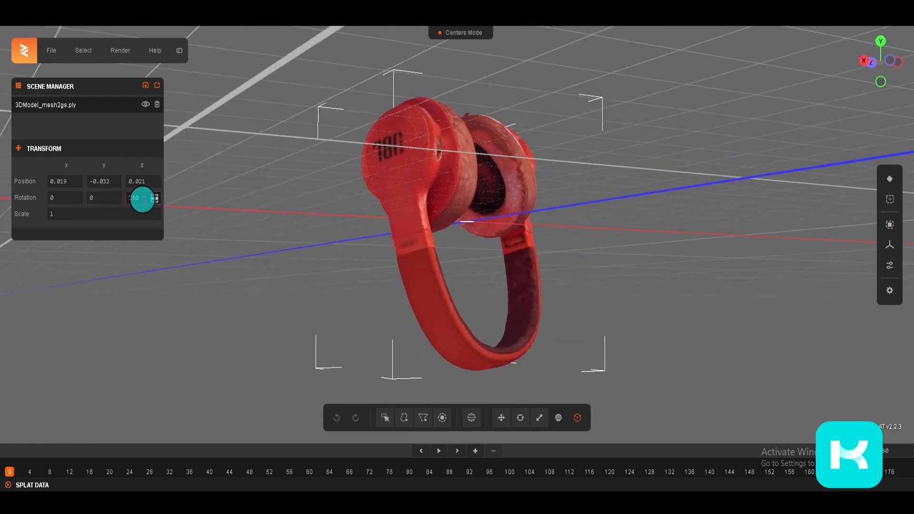
key("Return")
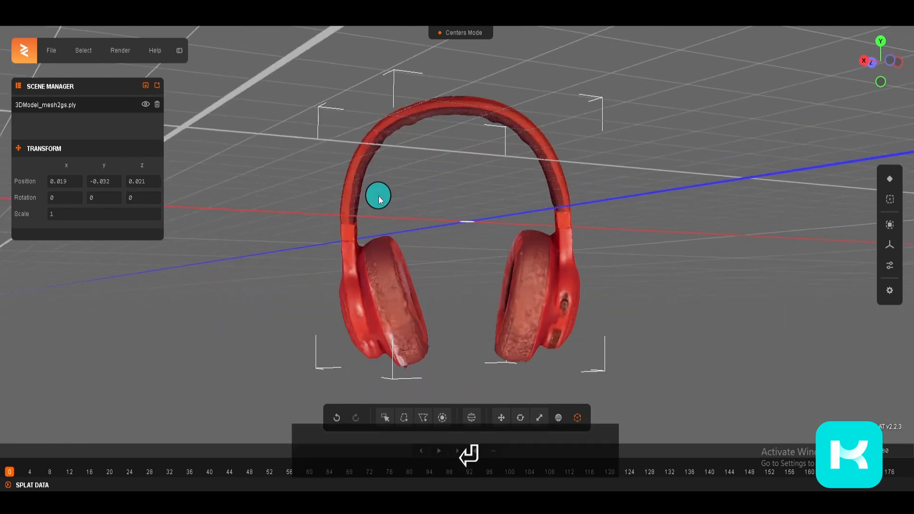
left_click_drag(377, 196, 292, 216)
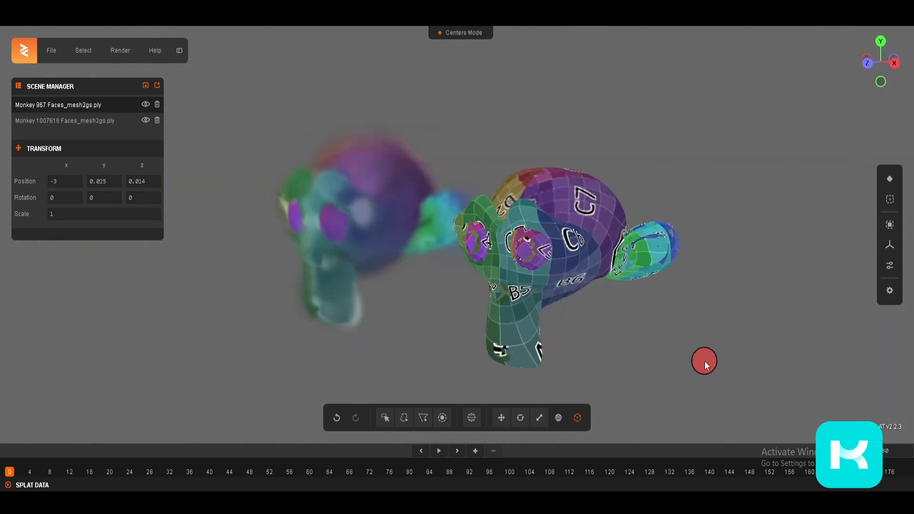
- Compare the Monkey 967 Faces and Monkey 1007616 Faces splats from different angles
left_click_drag(705, 364, 518, 343)
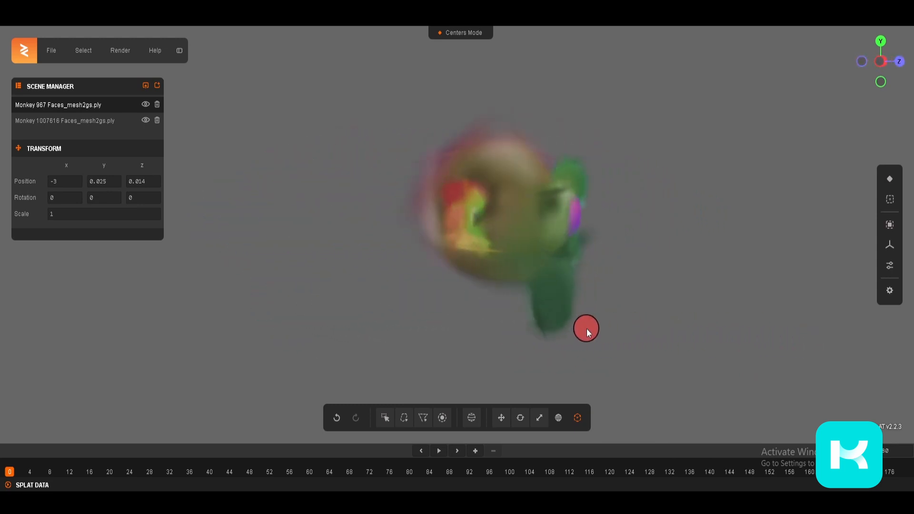